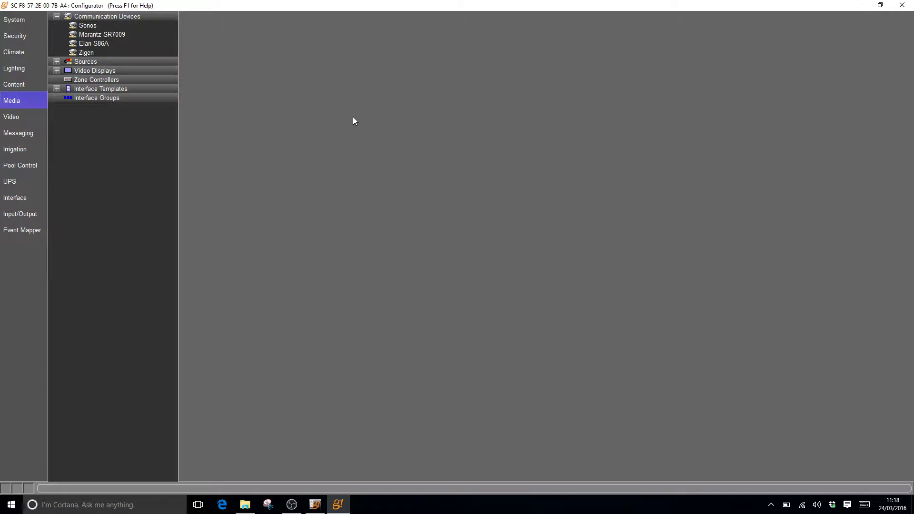
Step: Add a new zone controller of device type ELAN S1616A (Single Chassis Mode), keeping the default name
right_click(129, 78)
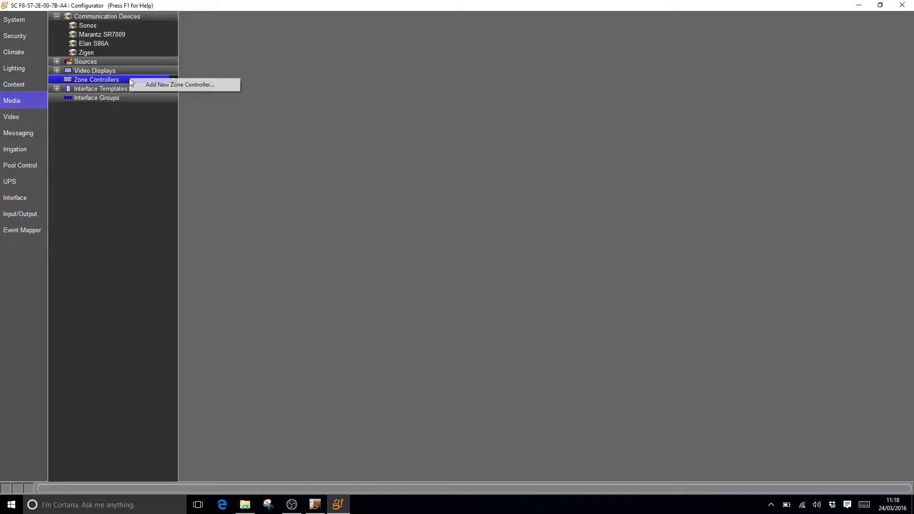
left_click(156, 86)
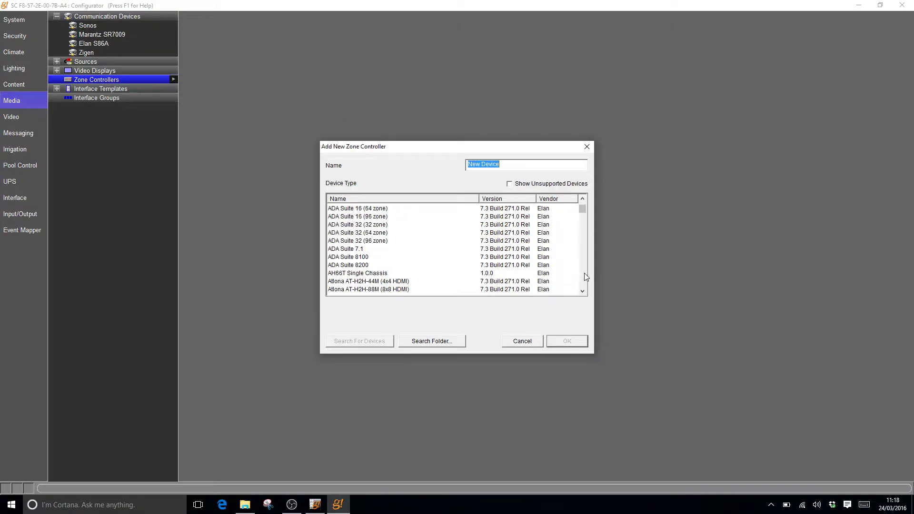
scroll(585, 276, "down", 15)
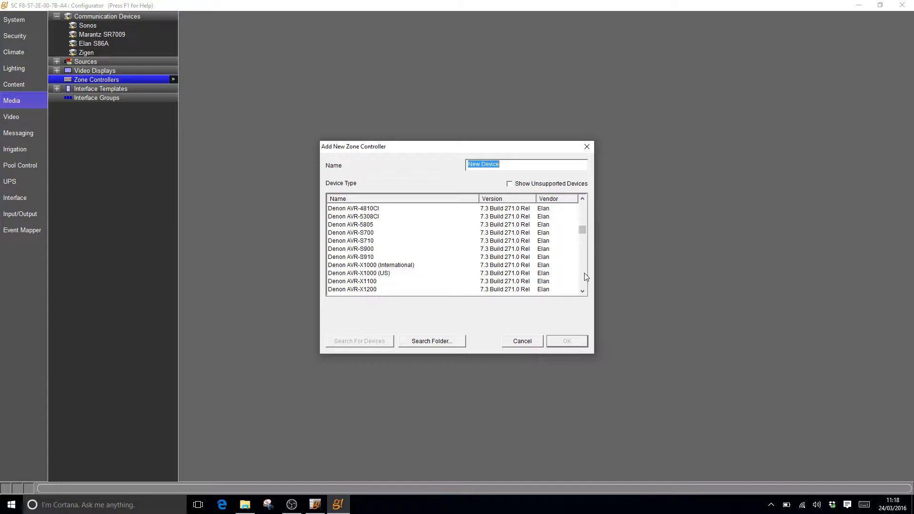
scroll(584, 276, "down", 5)
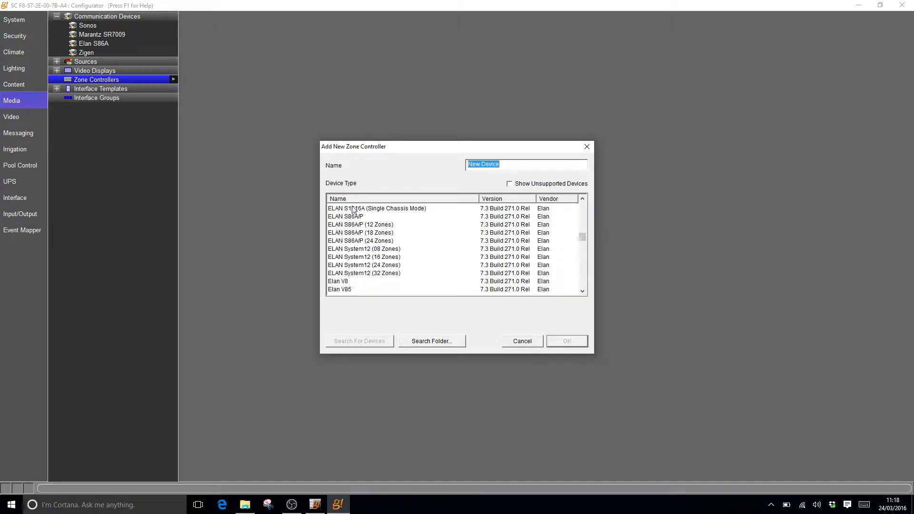
left_click(353, 210)
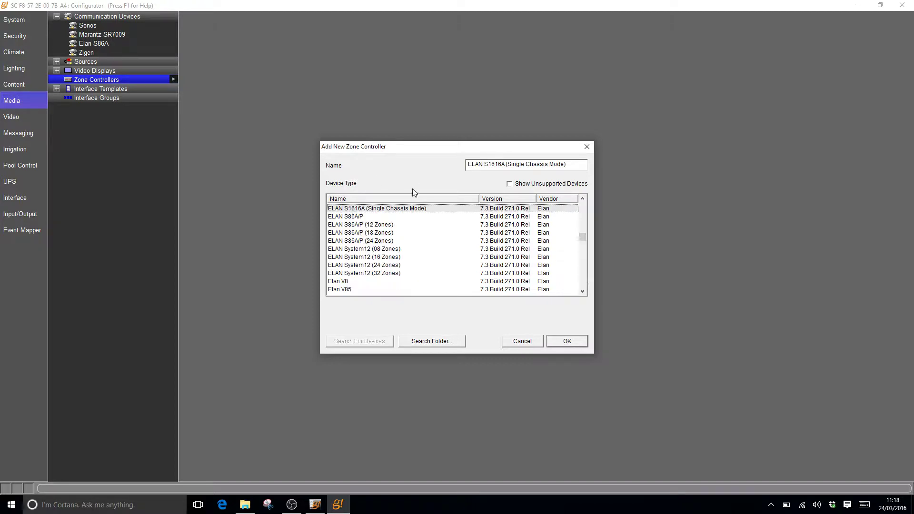
left_click(560, 344)
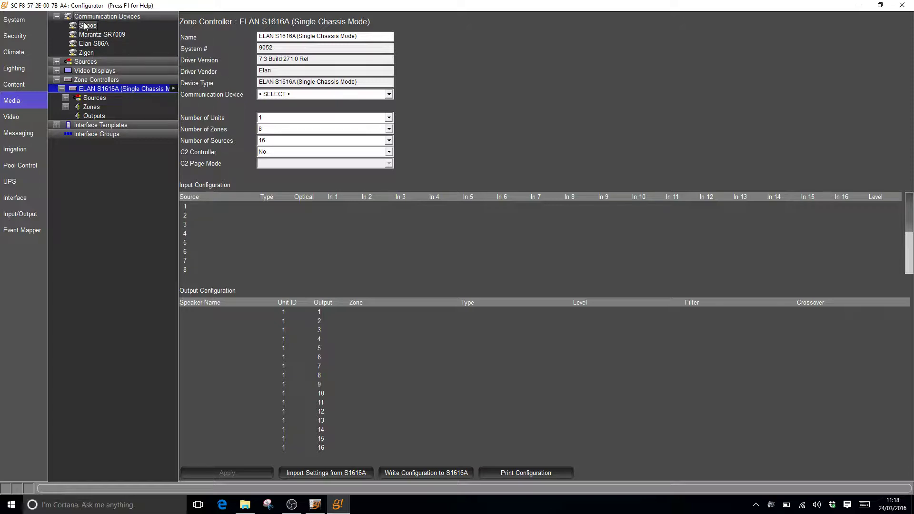
right_click(107, 16)
left_click(199, 23)
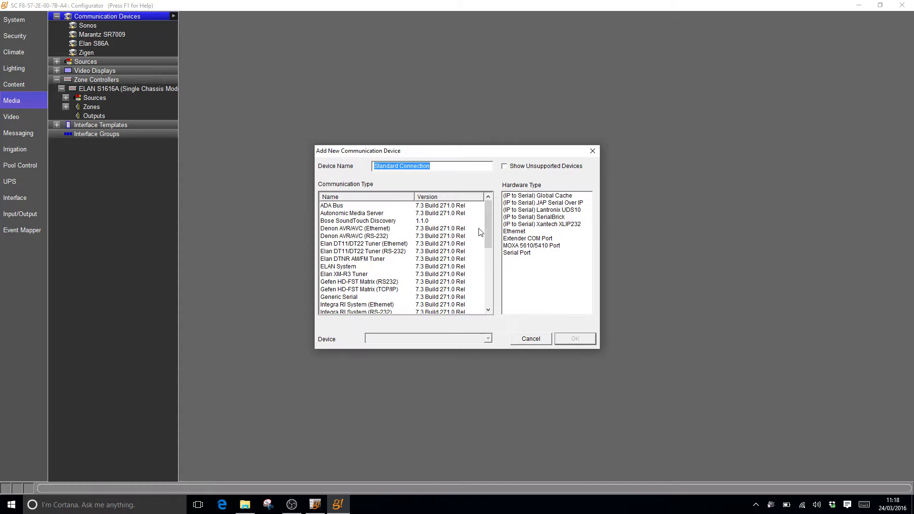
scroll(480, 232, "down", 5)
left_click(345, 290)
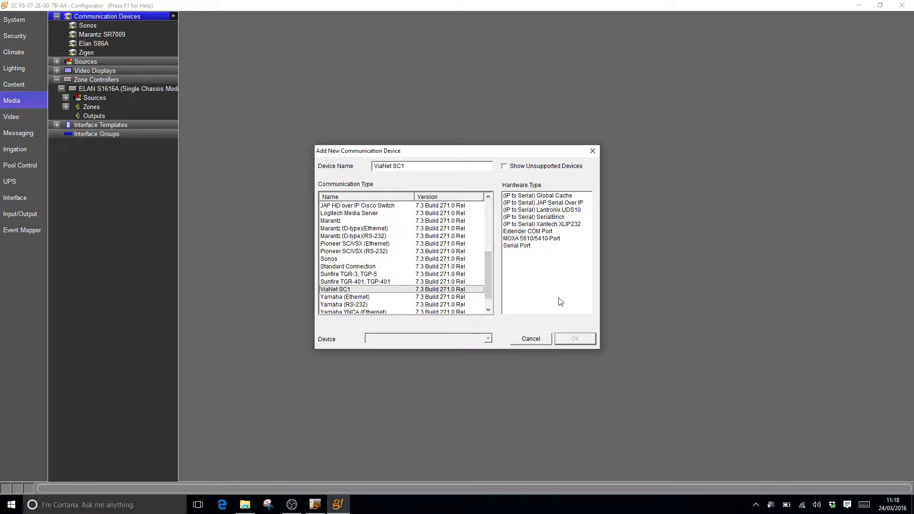
left_click(530, 339)
Step: Examine the ELAN S1616A controller's unit count options and compare its source and zone settings with its source and zone lists
left_click(130, 89)
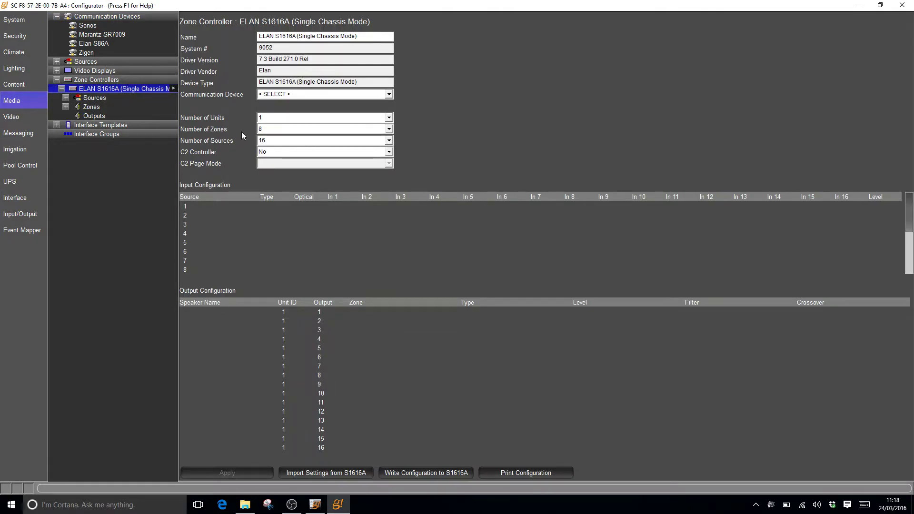
left_click(273, 117)
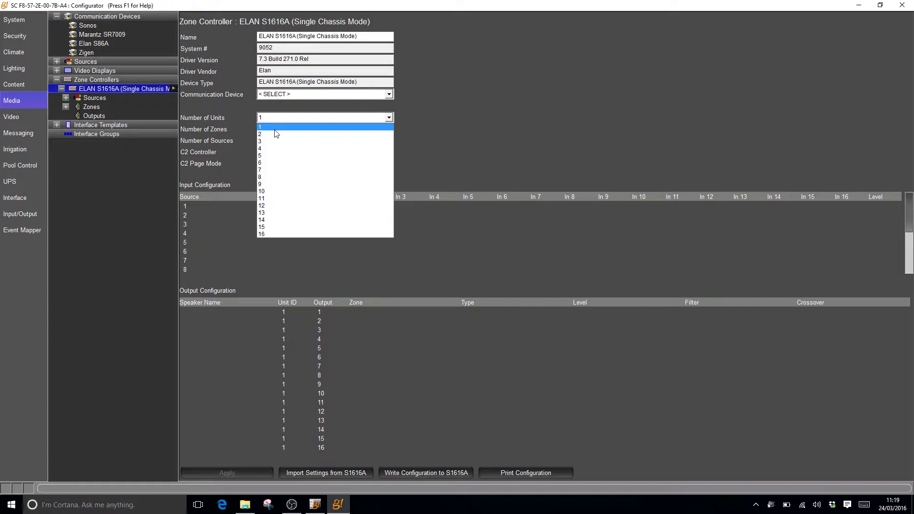
left_click(210, 109)
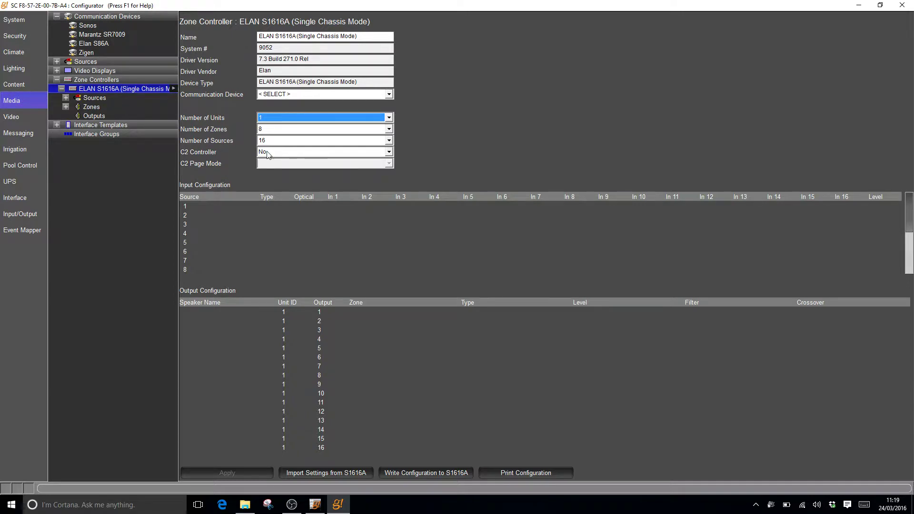
double_click(76, 97)
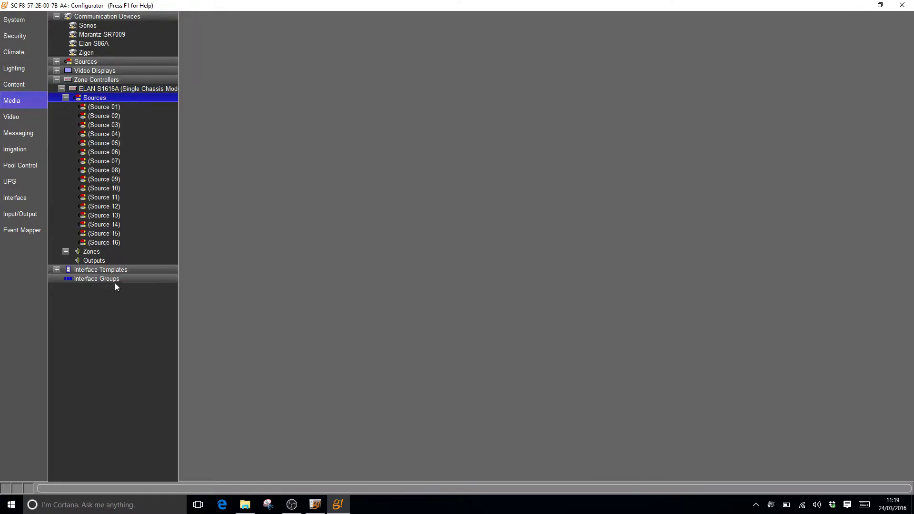
left_click(92, 89)
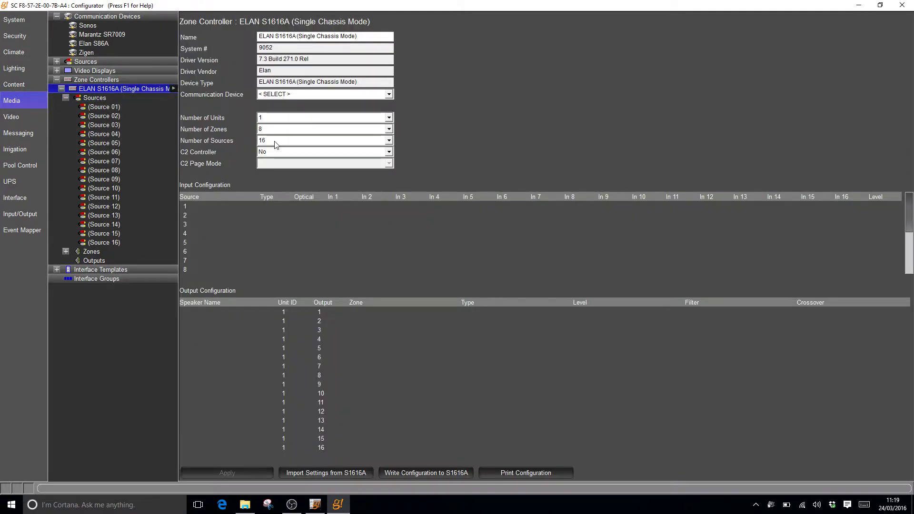
double_click(90, 251)
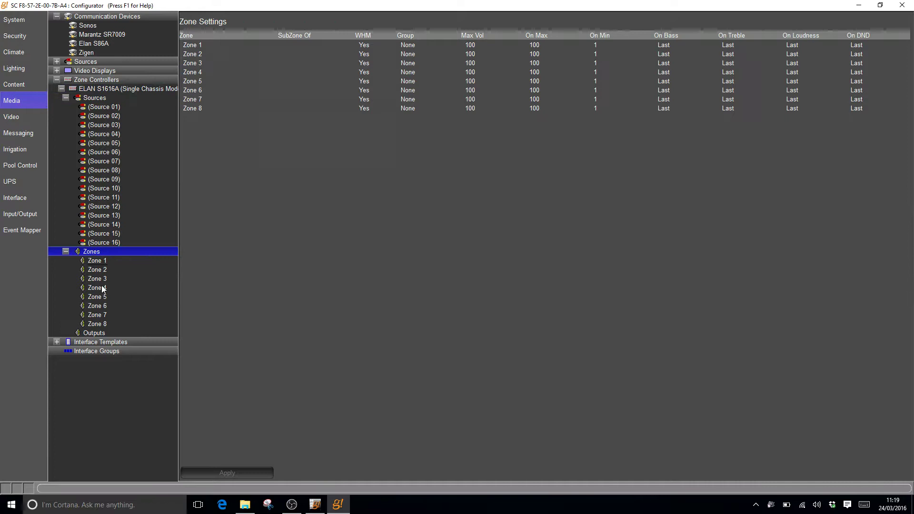
left_click(99, 99)
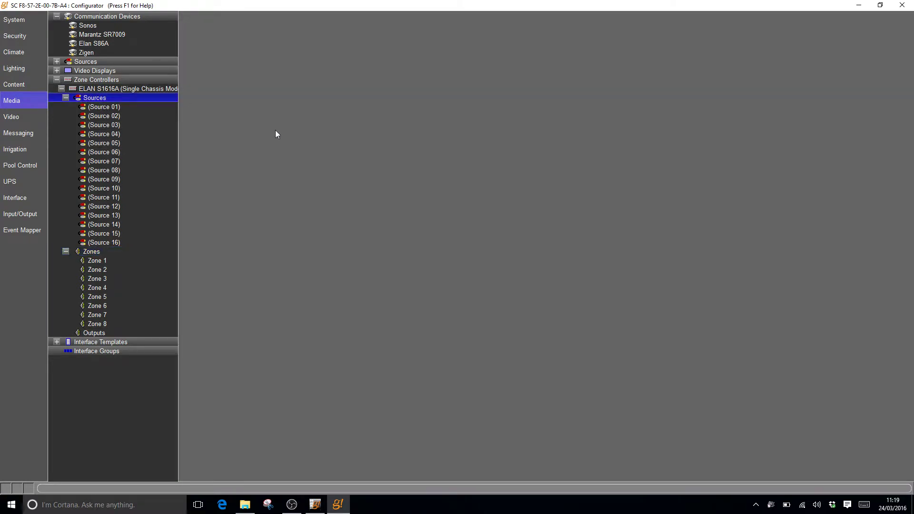
left_click(93, 89)
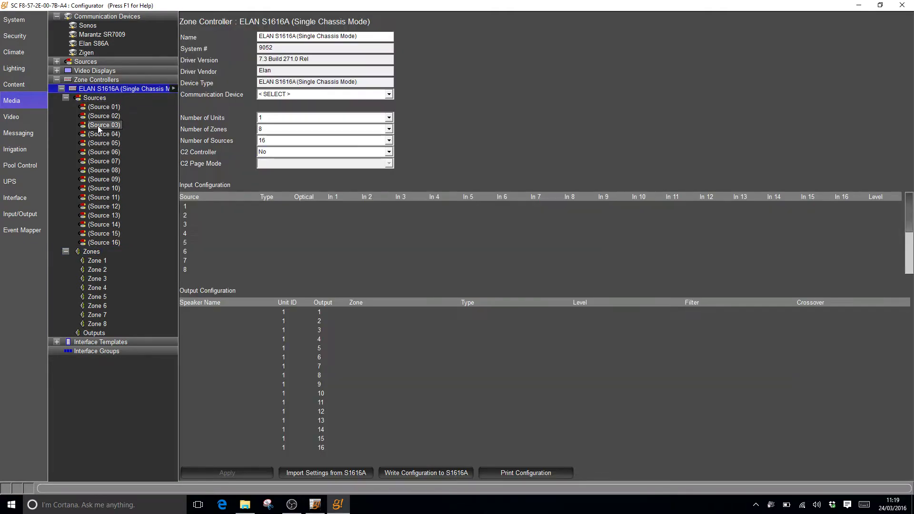
Step: Set the ELAN S1616A controller's number of sources to 8 and apply it
left_click(267, 130)
left_click(267, 130)
left_click(269, 141)
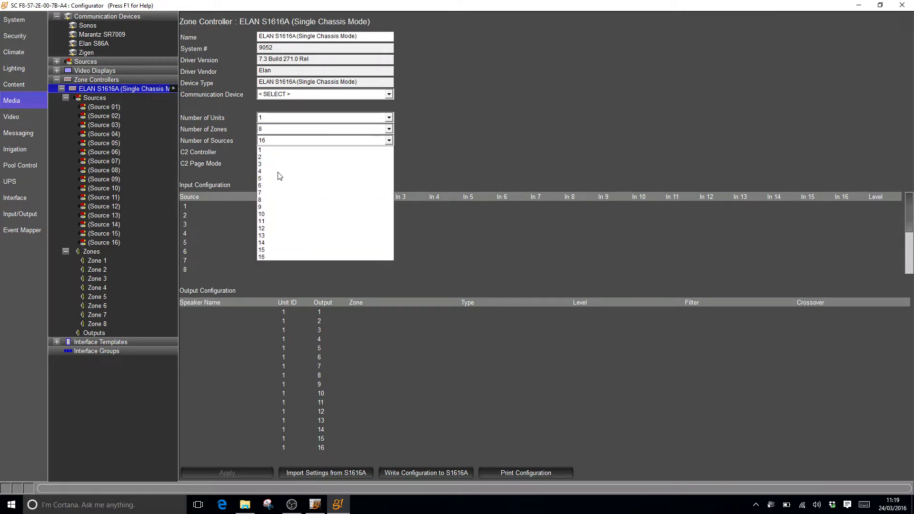
left_click(278, 200)
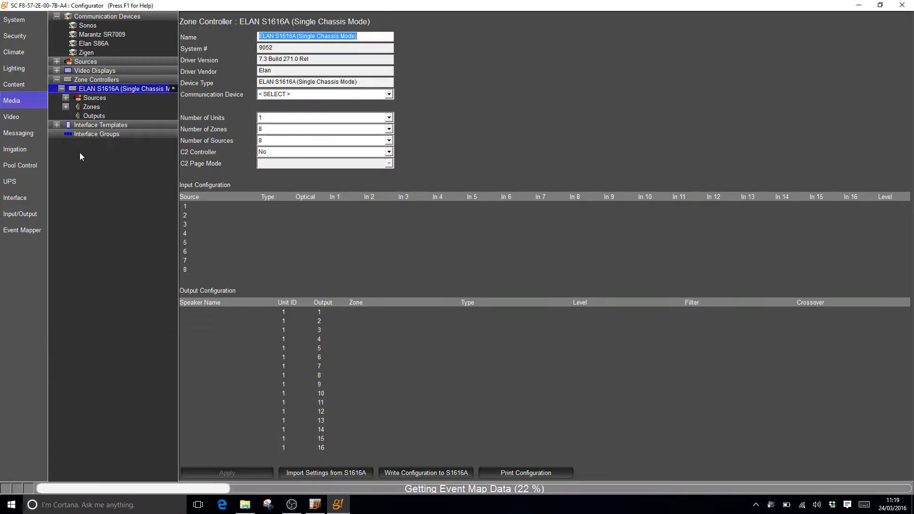
Step: Set the type of the S1616A controller's Source 01 to Stereo and check the available input pairs
left_click(66, 98)
left_click(105, 97)
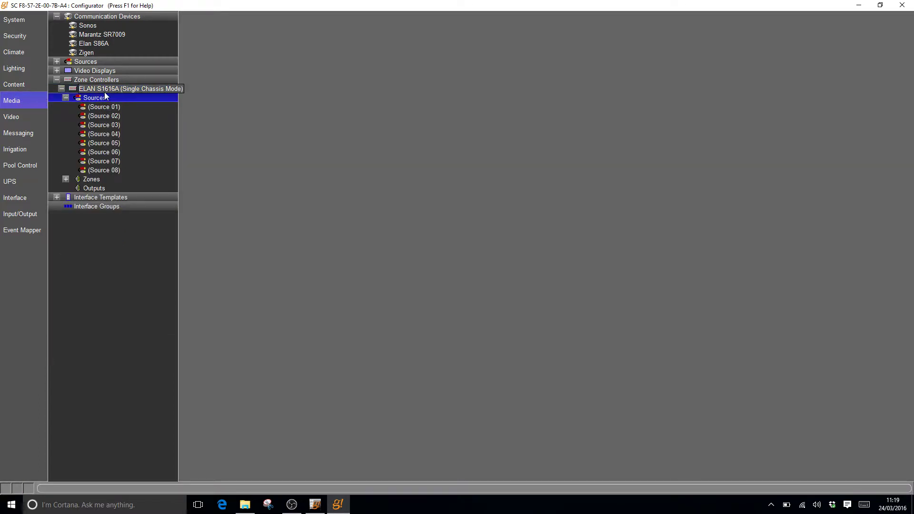
left_click(105, 107)
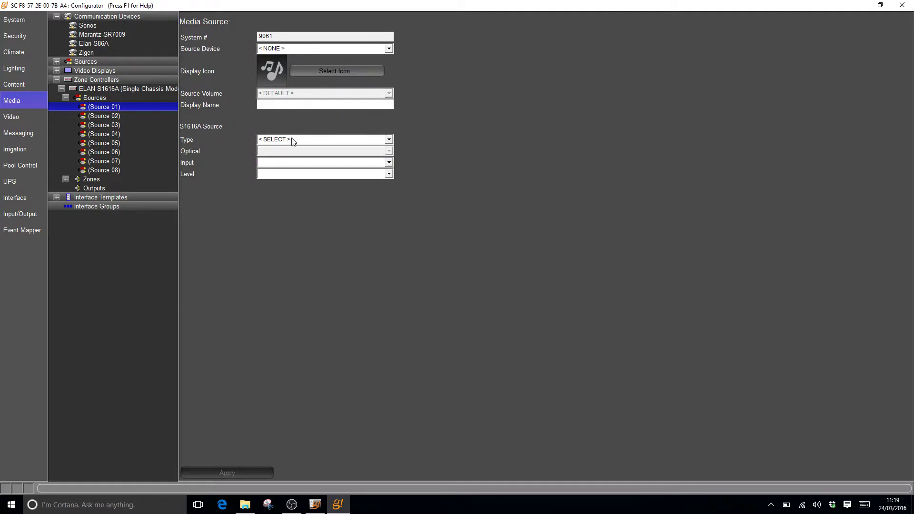
left_click(292, 139)
left_click(280, 155)
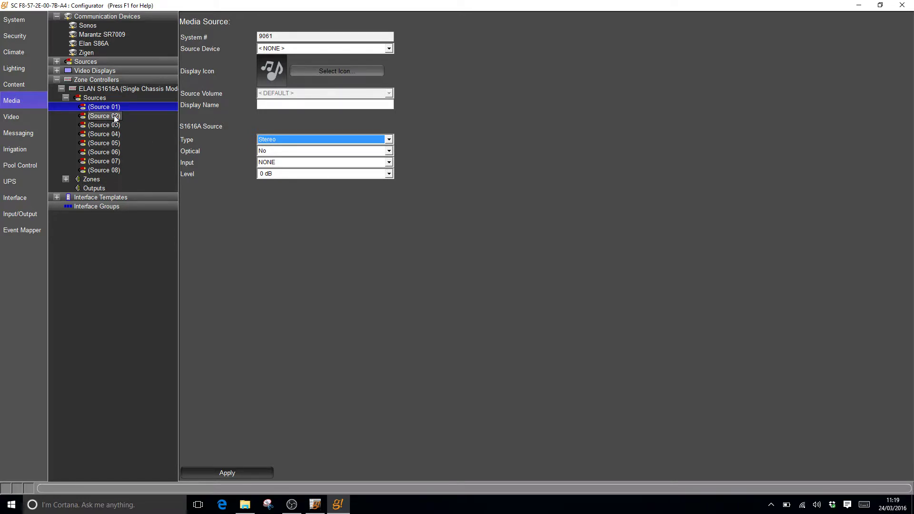
left_click(281, 162)
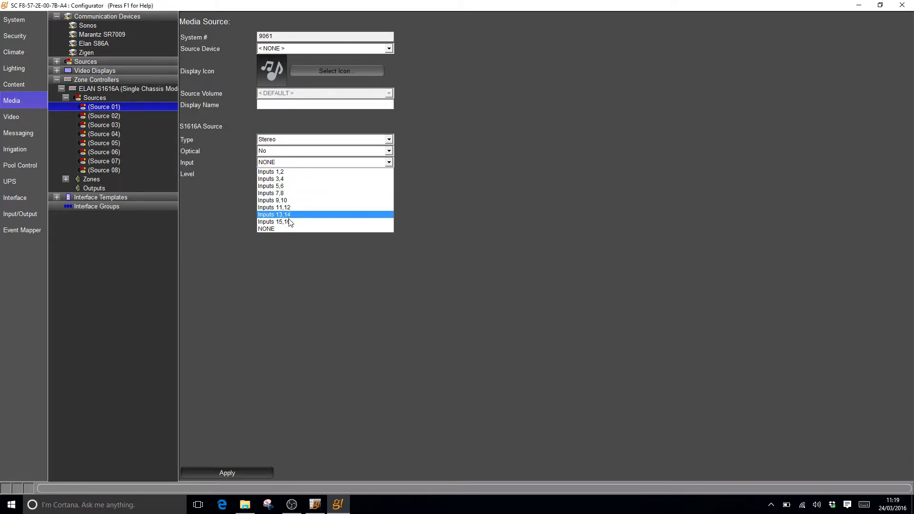
Step: Try the Mono type on Source 01 to view its single-input options, and return the type to Stereo
left_click(282, 139)
left_click(283, 155)
left_click(285, 163)
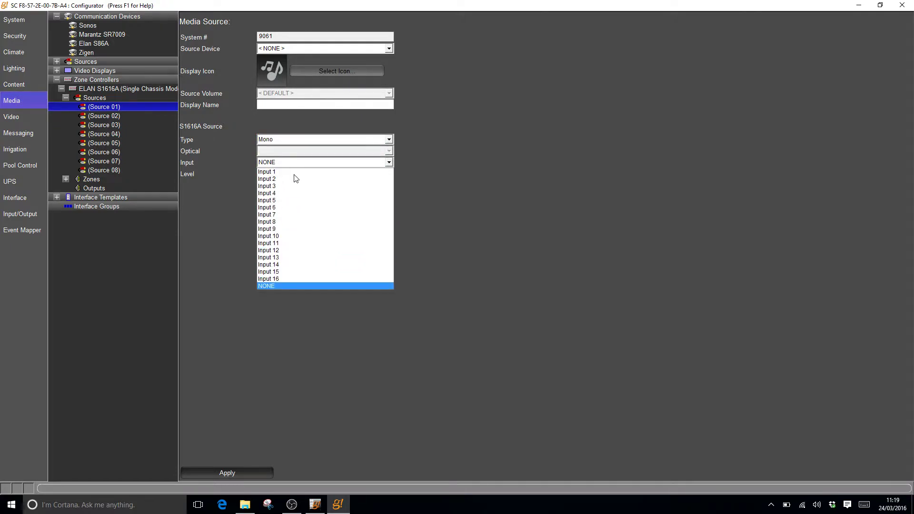
left_click(482, 196)
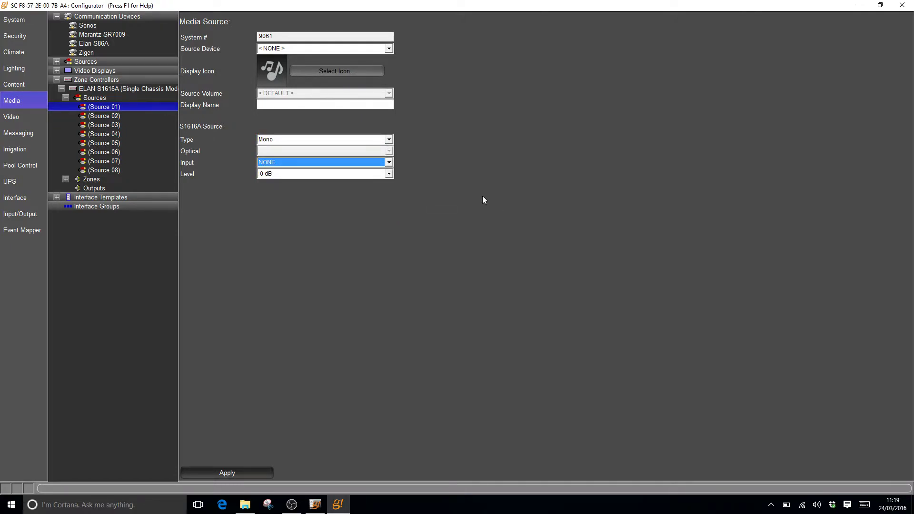
left_click(285, 139)
left_click(314, 154)
Step: Try setting Source 01's Optical option to Yes and view the input pairs offered for it
left_click(307, 151)
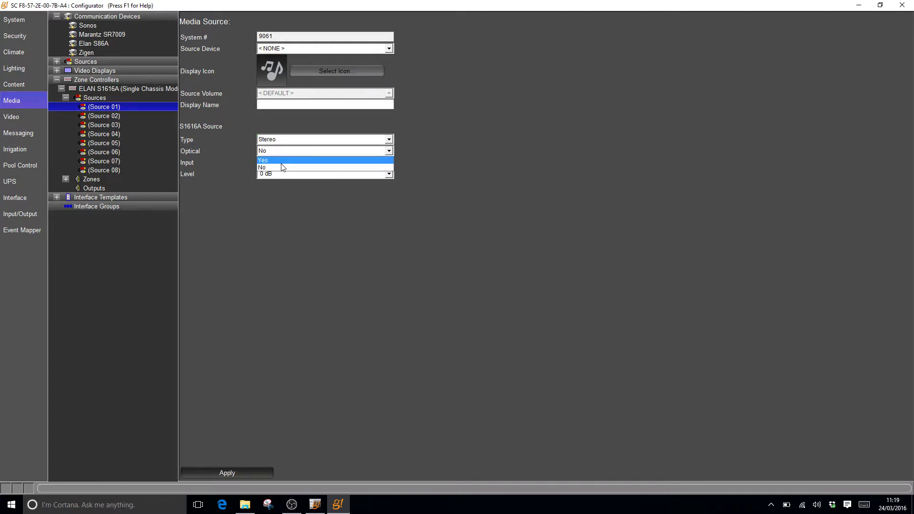
left_click(281, 163)
left_click(286, 163)
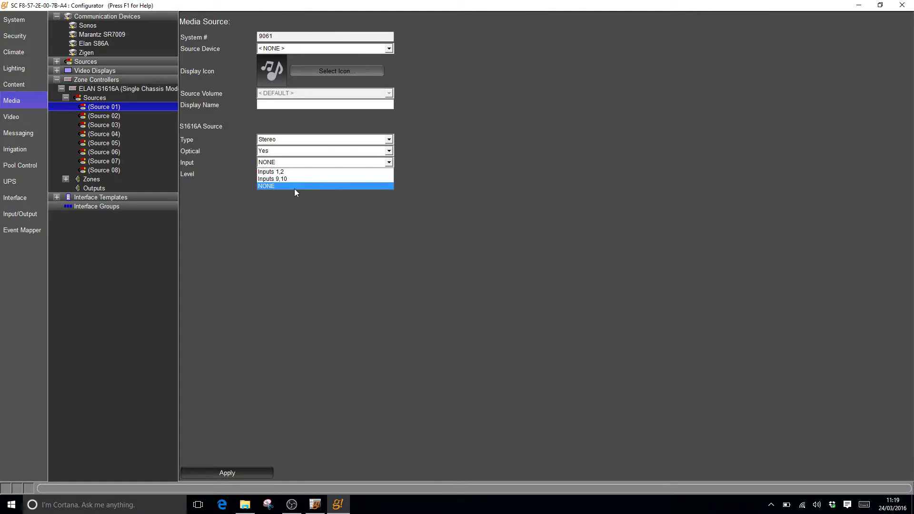
left_click(305, 228)
Step: Set Source 01's Optical option to No and assign it to Inputs 1,2
left_click(301, 151)
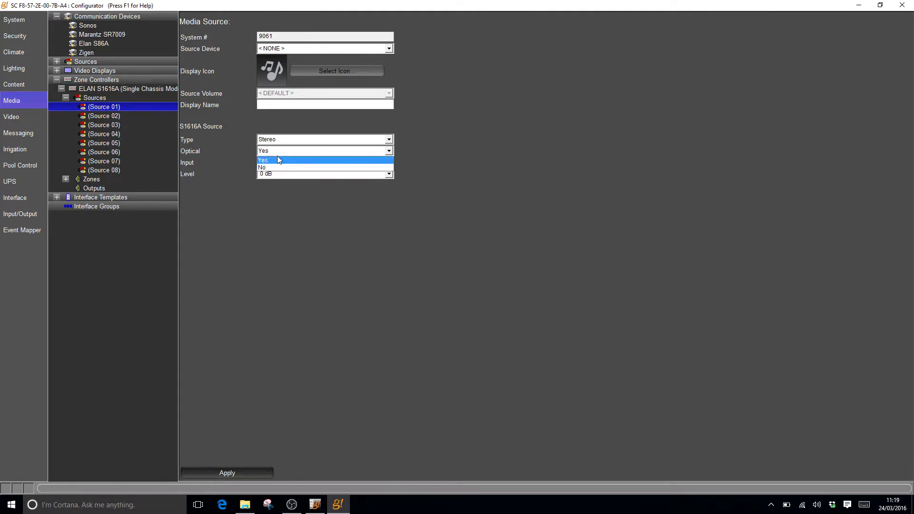
left_click(276, 168)
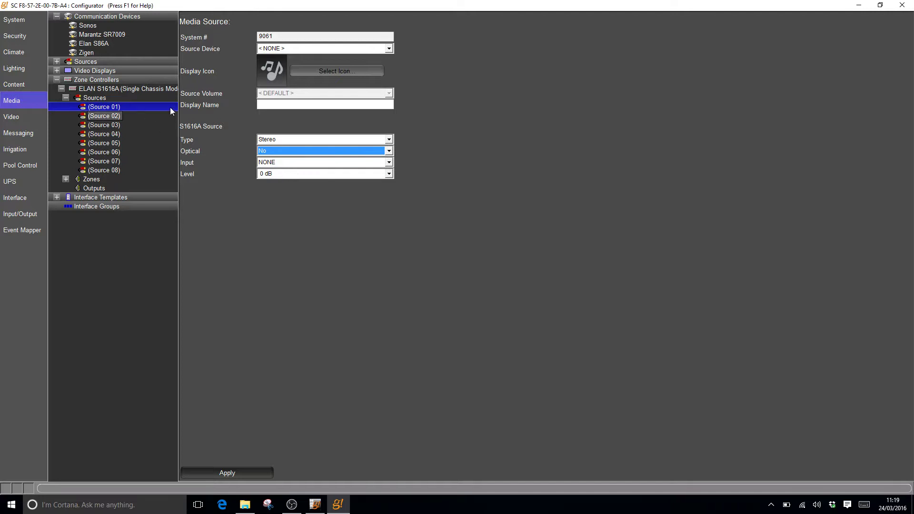
left_click(277, 162)
left_click(275, 170)
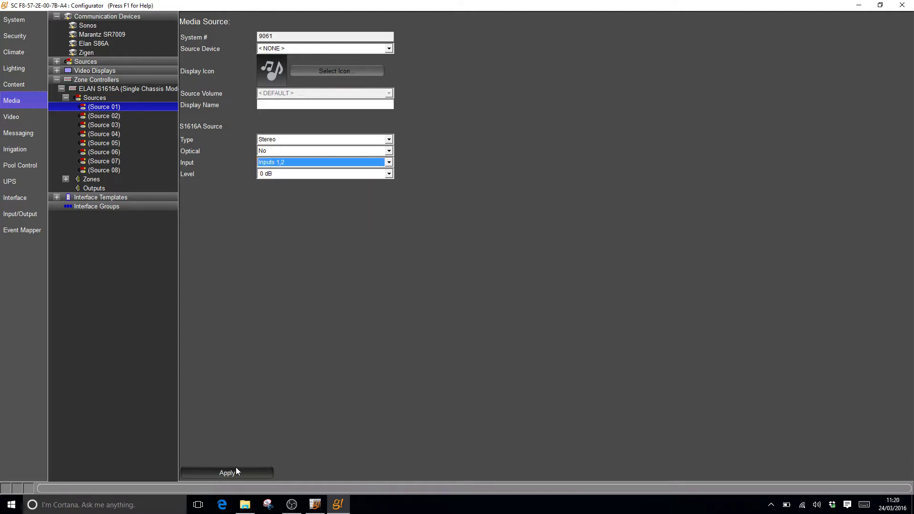
Step: Configure Source 02 as Stereo on Inputs 3,4 and apply the settings
left_click(284, 139)
left_click(288, 155)
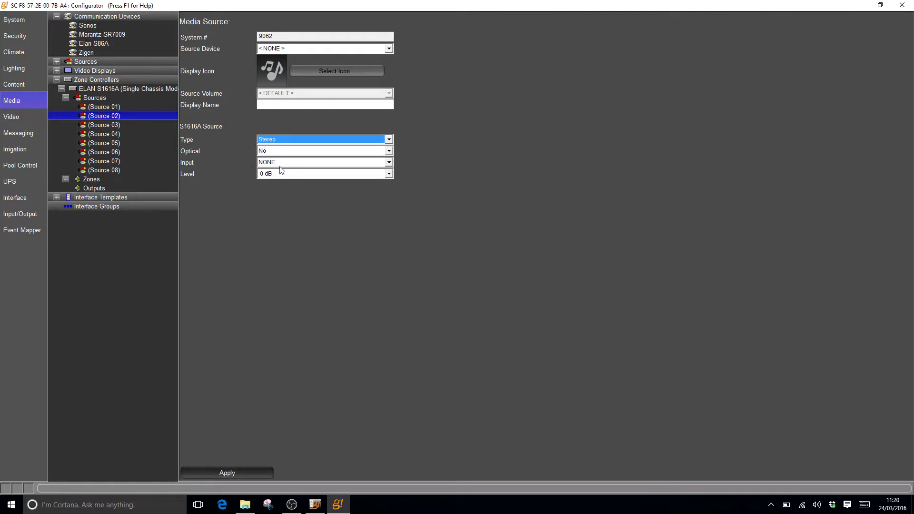
left_click(281, 162)
left_click(273, 172)
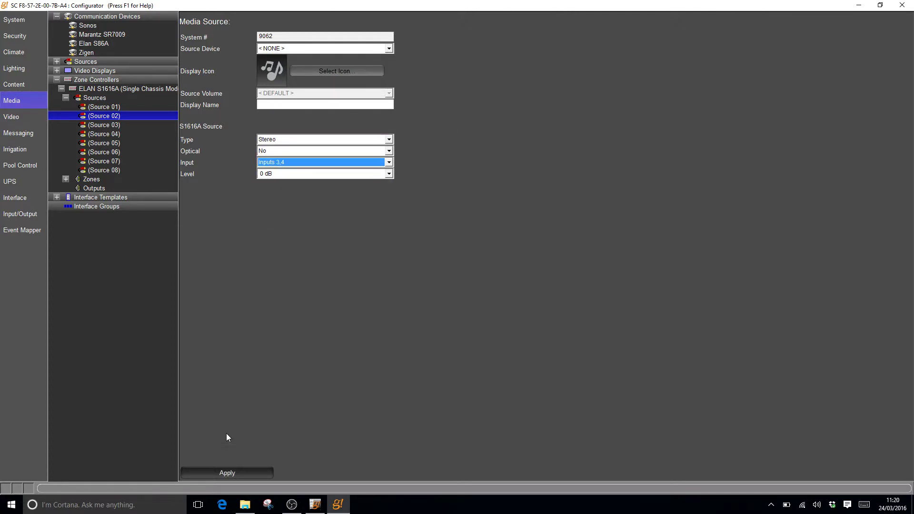
left_click(215, 472)
Step: Review the controller's zone settings, its input configuration table and the options for the number of sources
left_click(66, 180)
left_click(66, 179)
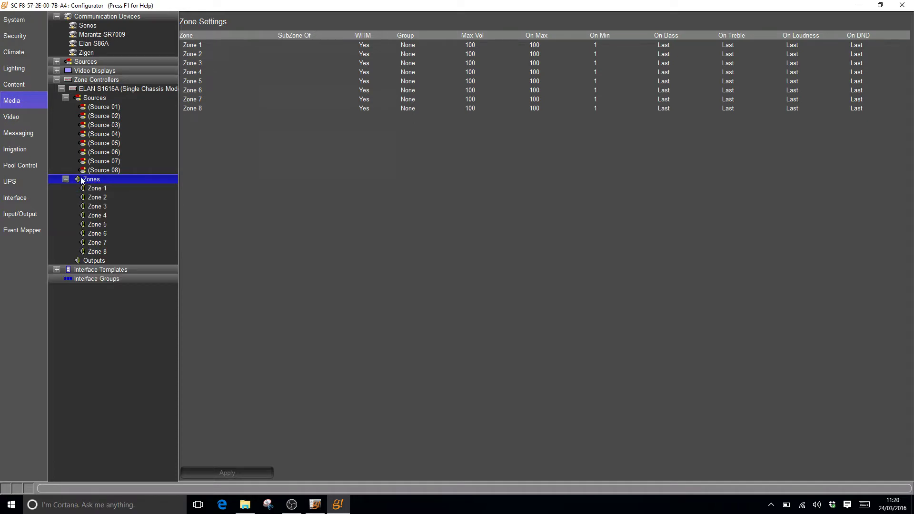
left_click(114, 88)
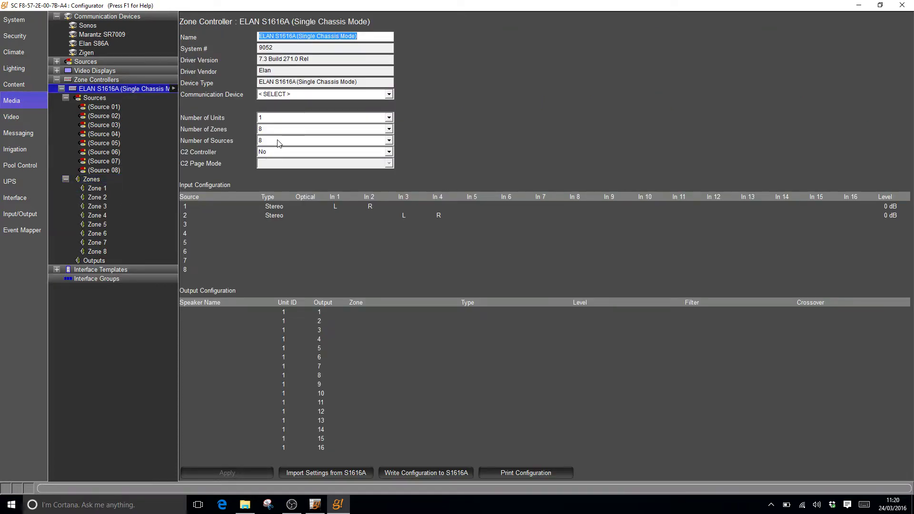
left_click(279, 140)
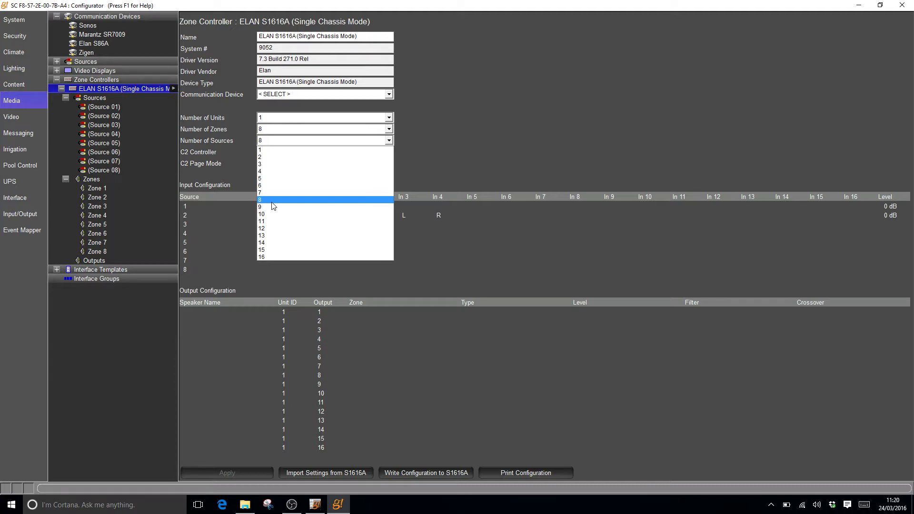
left_click(484, 127)
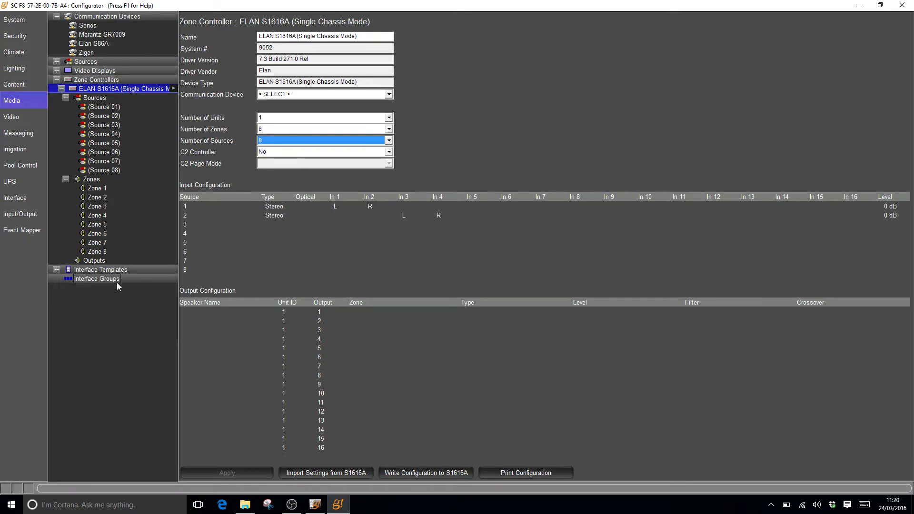
Step: Name the speakers on outputs 1 and 2 of the zone controller Kitchen
left_click(95, 260)
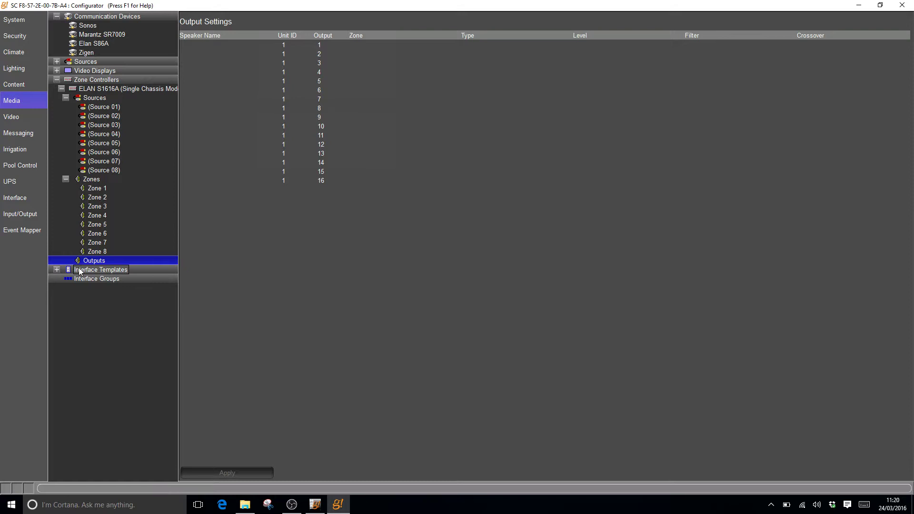
left_click(90, 179)
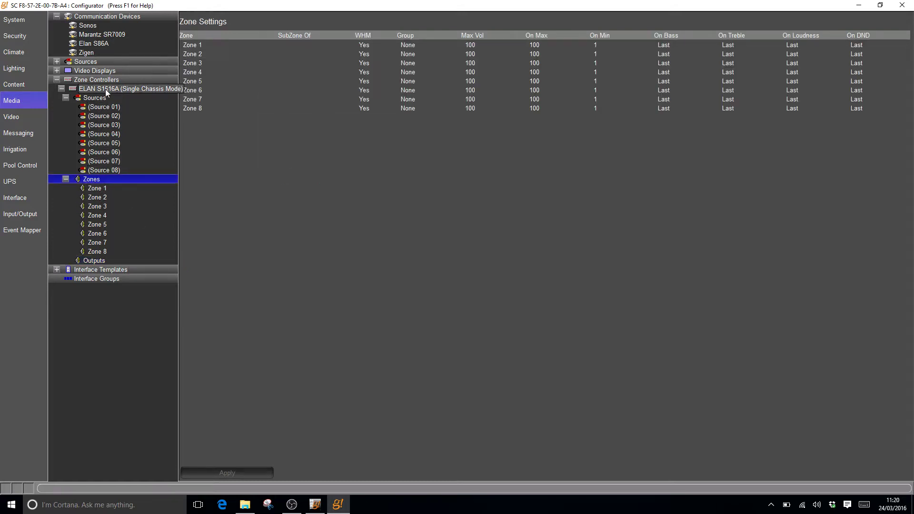
left_click(94, 261)
left_click(198, 44)
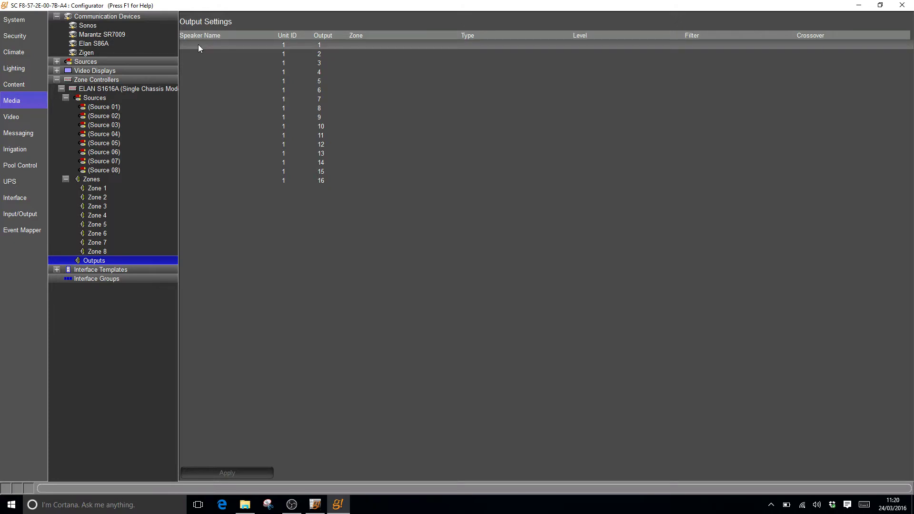
left_click(199, 45)
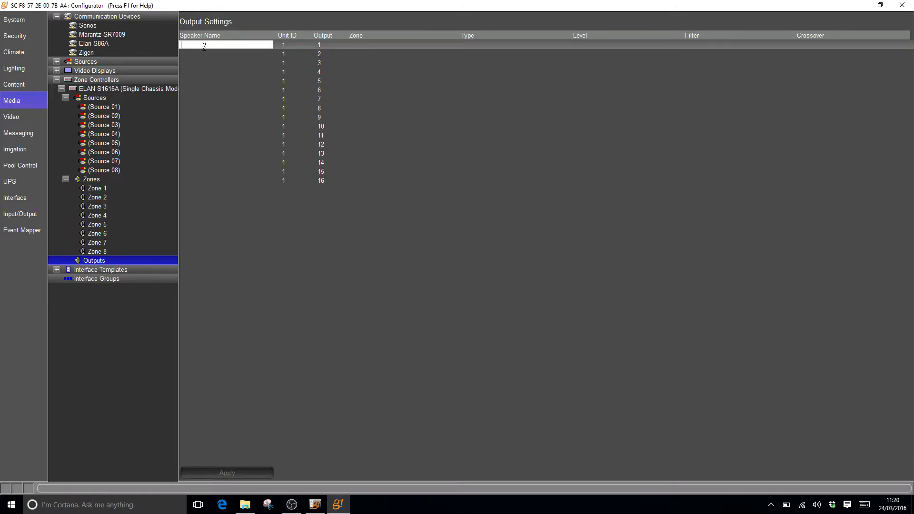
type("Kitchen")
left_click(202, 54)
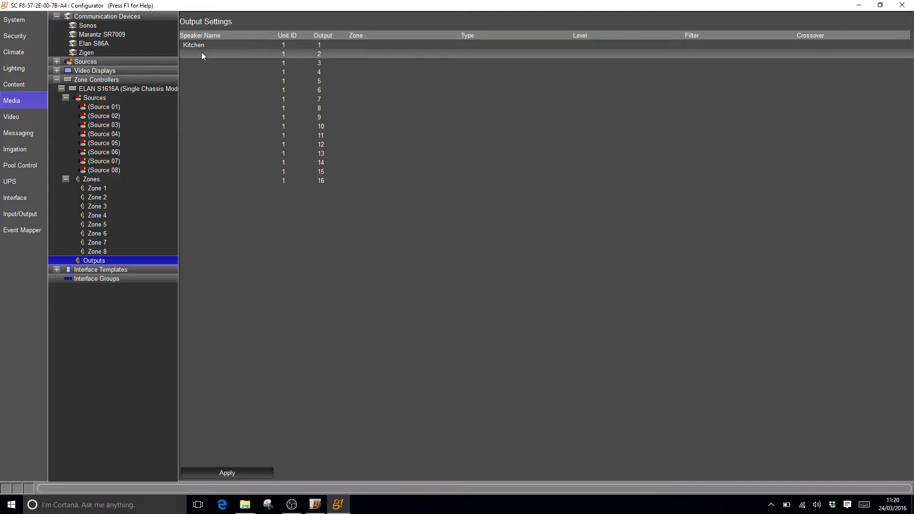
left_click(201, 53)
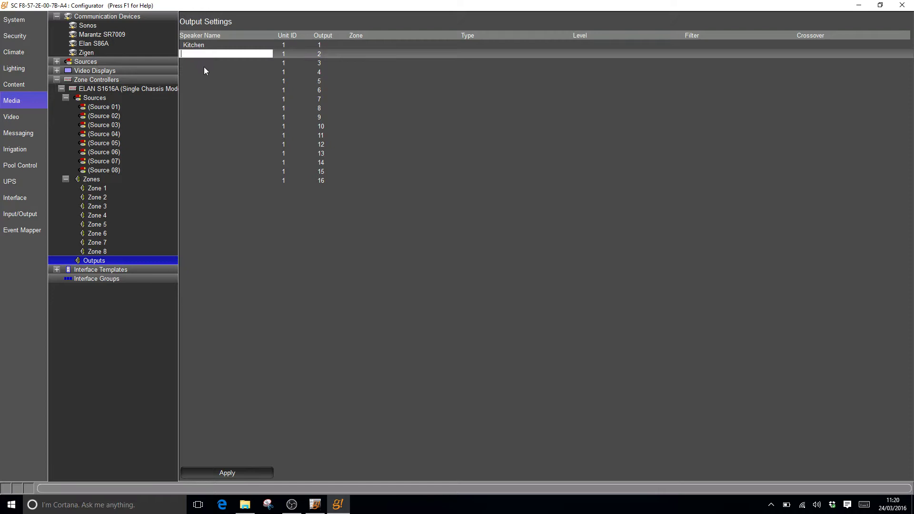
type("Kitchen")
left_click(388, 131)
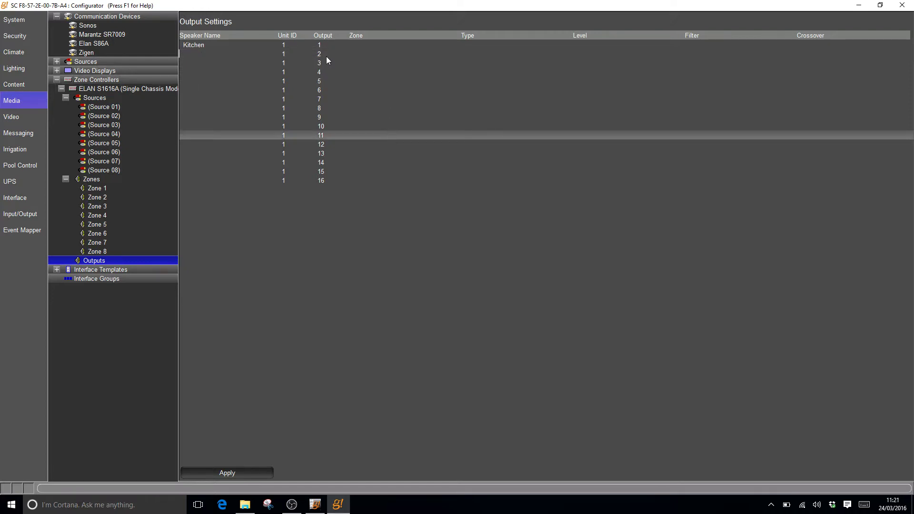
Step: Assign outputs 1 and 2 to Zone 1
left_click(369, 45)
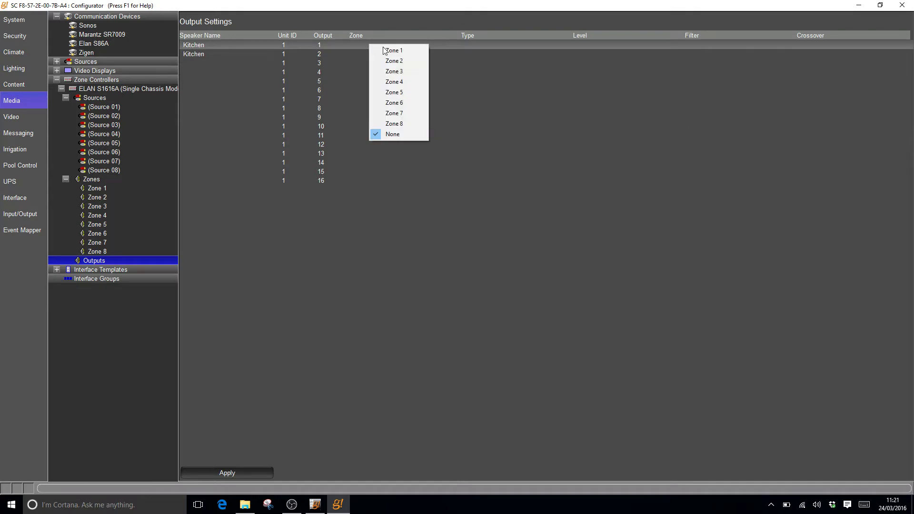
left_click(371, 50)
left_click(362, 55)
left_click(364, 59)
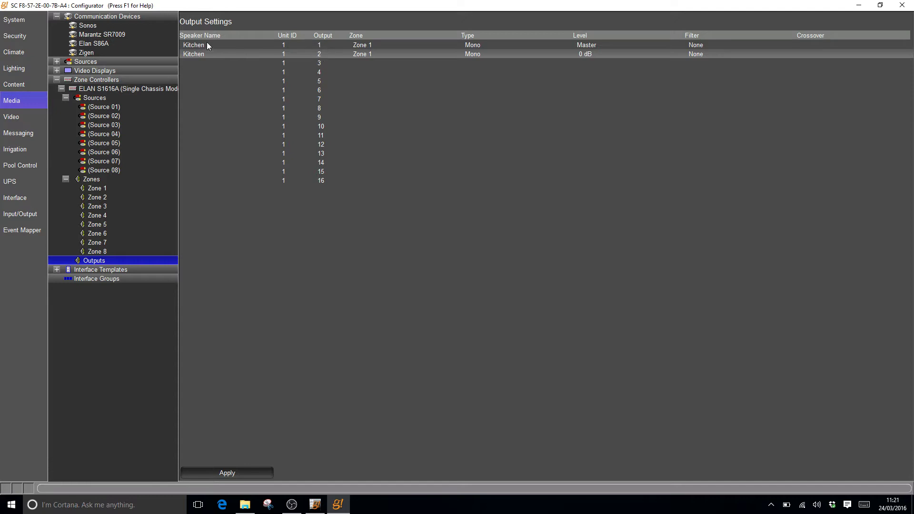
Step: Rename Zone 1 as Kitchen and apply the change
left_click(96, 188)
left_click(437, 272)
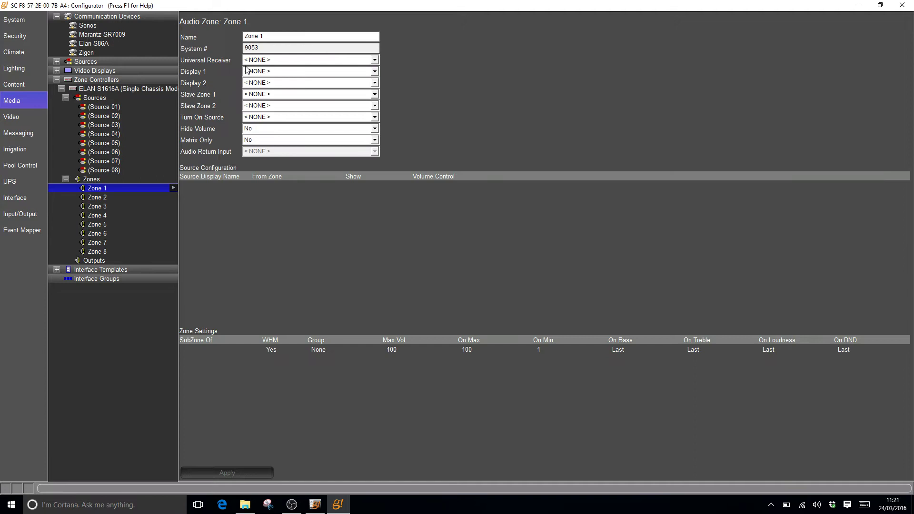
left_click_drag(289, 37, 185, 36)
type("Kitchen")
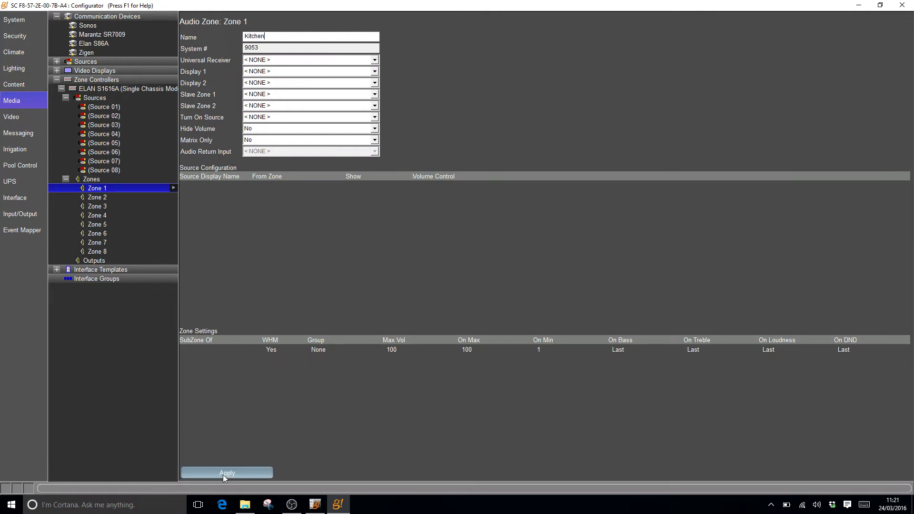
left_click(222, 473)
Step: Select Kitchen as the zone for outputs 1 and 2 in the output settings
left_click(90, 261)
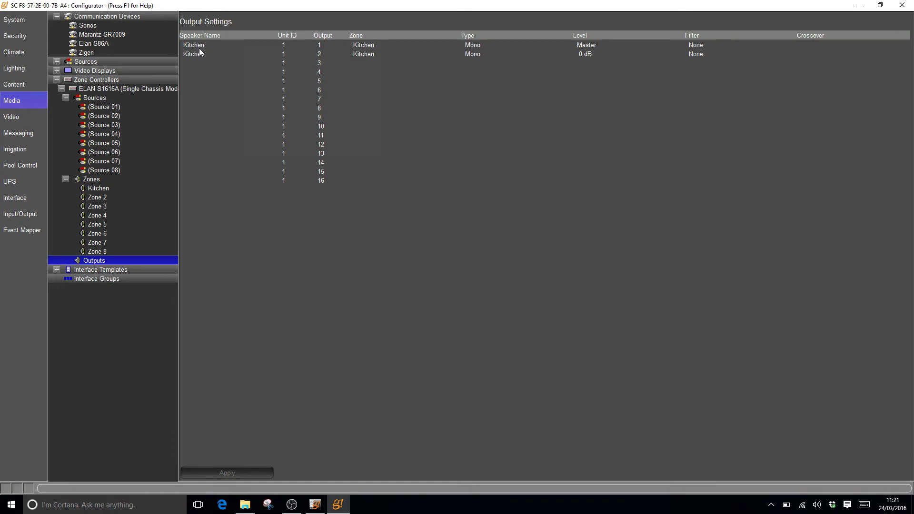
left_click(361, 47)
left_click(381, 49)
left_click(361, 54)
left_click(380, 61)
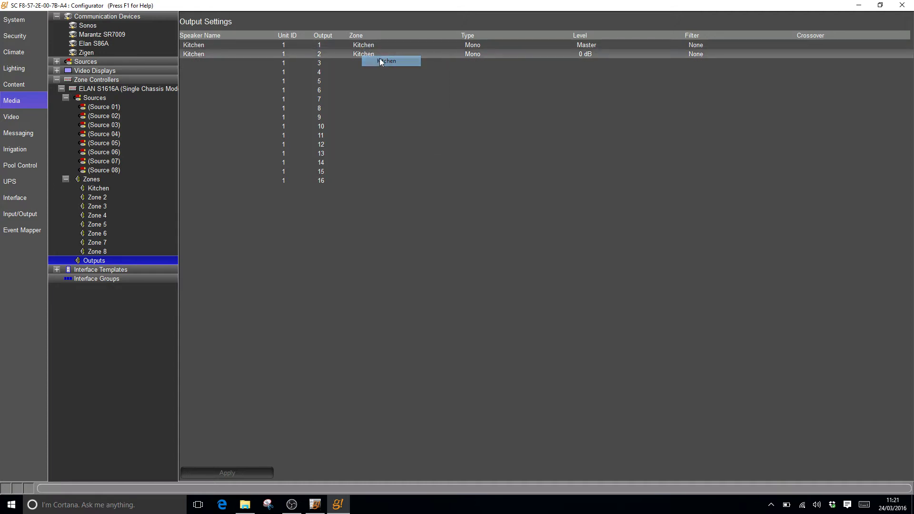
Step: Set the type of output 1 to Left and of output 2 to Right
left_click(466, 45)
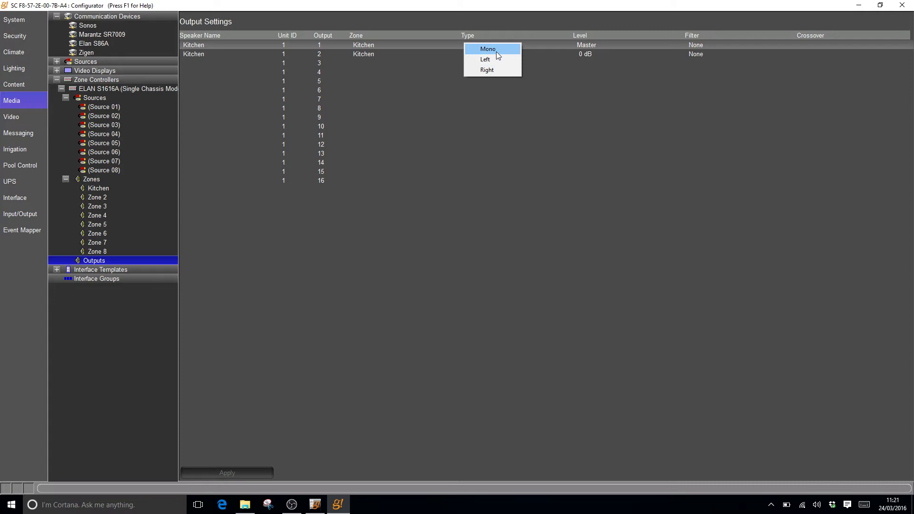
left_click(511, 129)
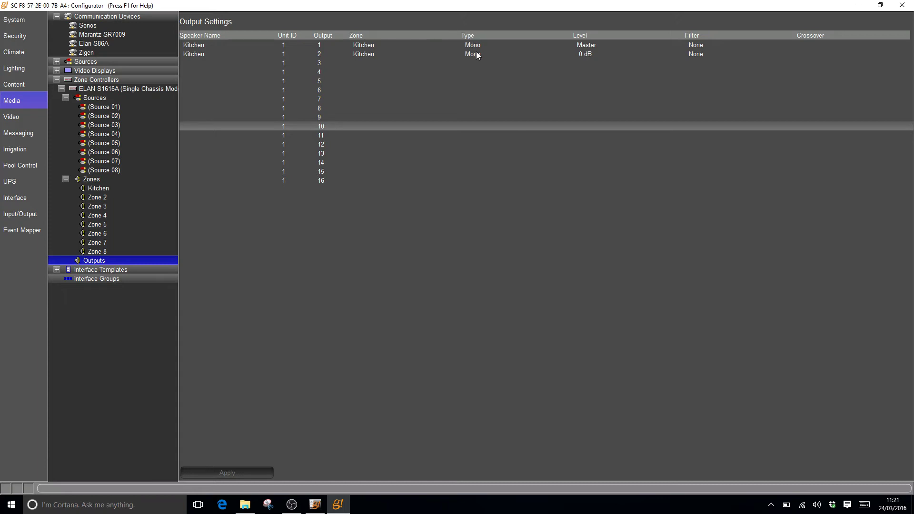
left_click(493, 45)
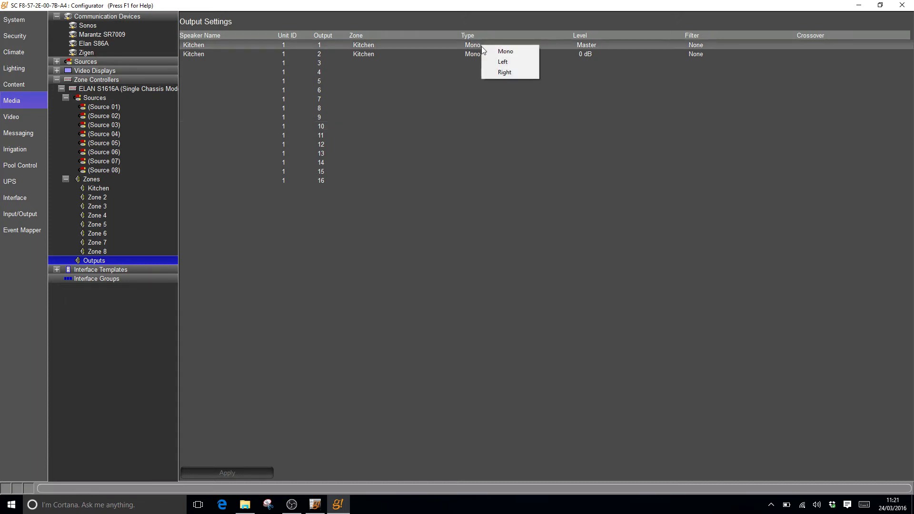
left_click(497, 61)
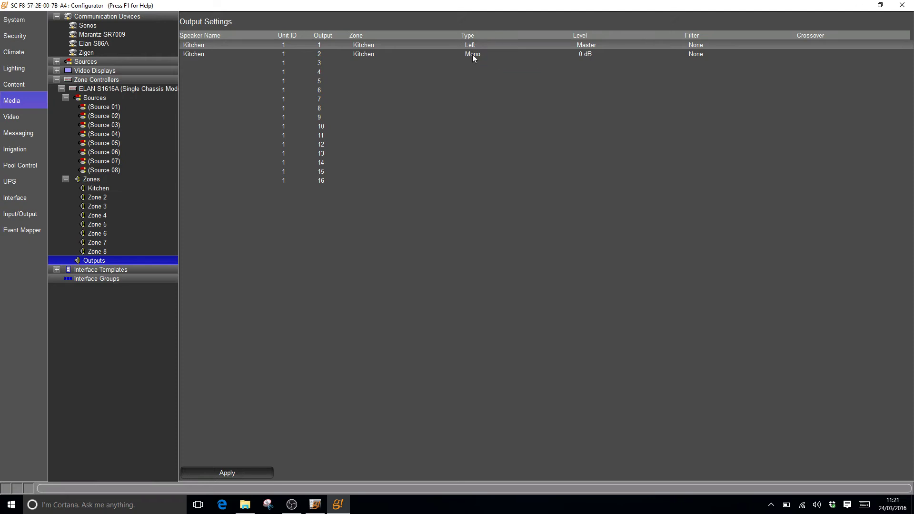
left_click(473, 55)
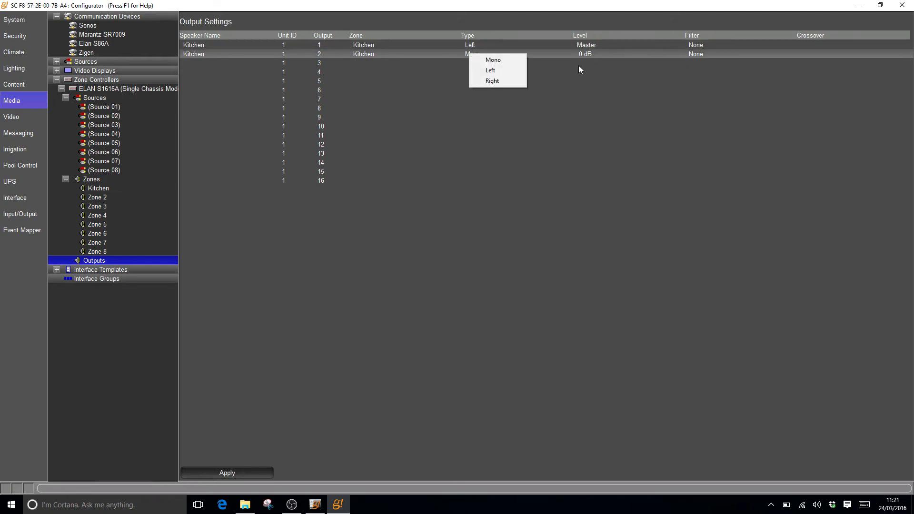
left_click(503, 82)
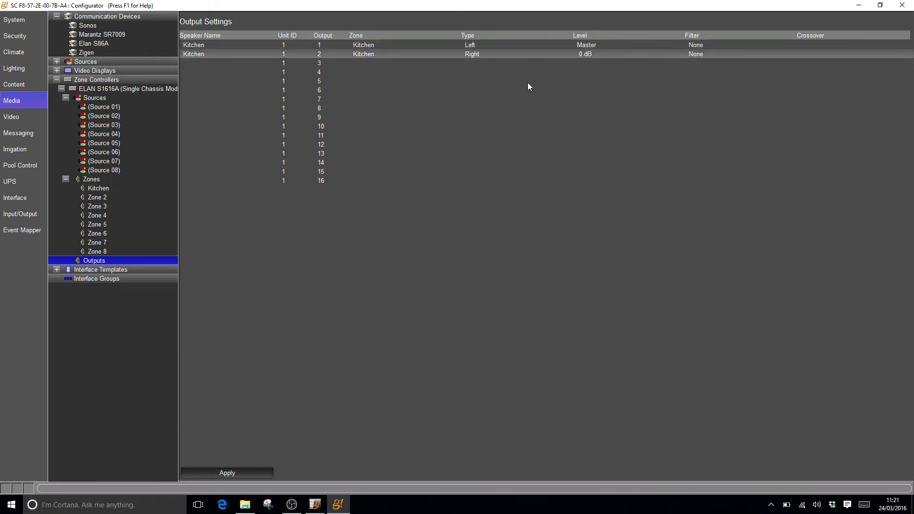
Step: View the level options for output 2 and apply the output settings
left_click(585, 55)
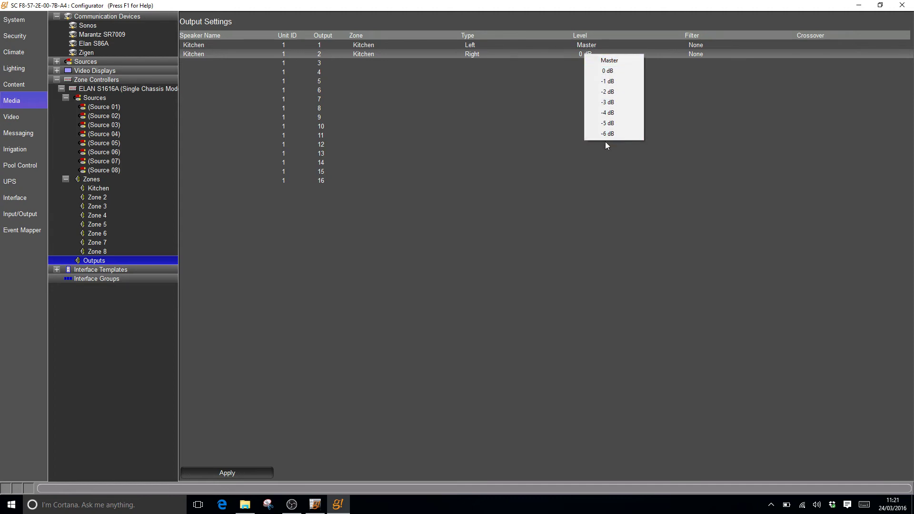
left_click(557, 93)
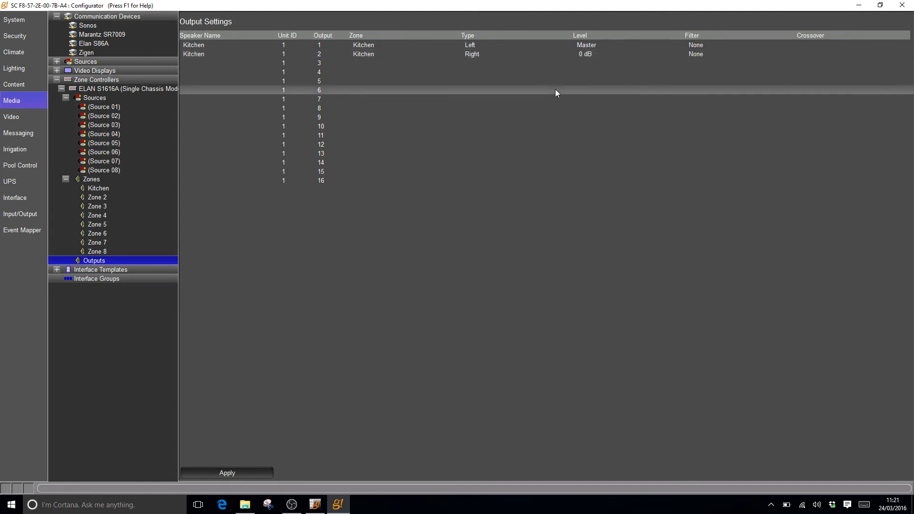
left_click(585, 55)
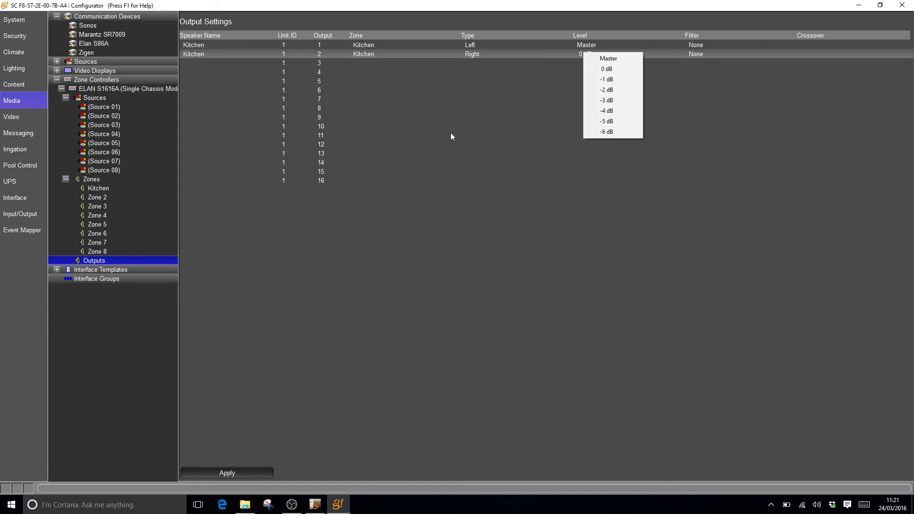
left_click(516, 148)
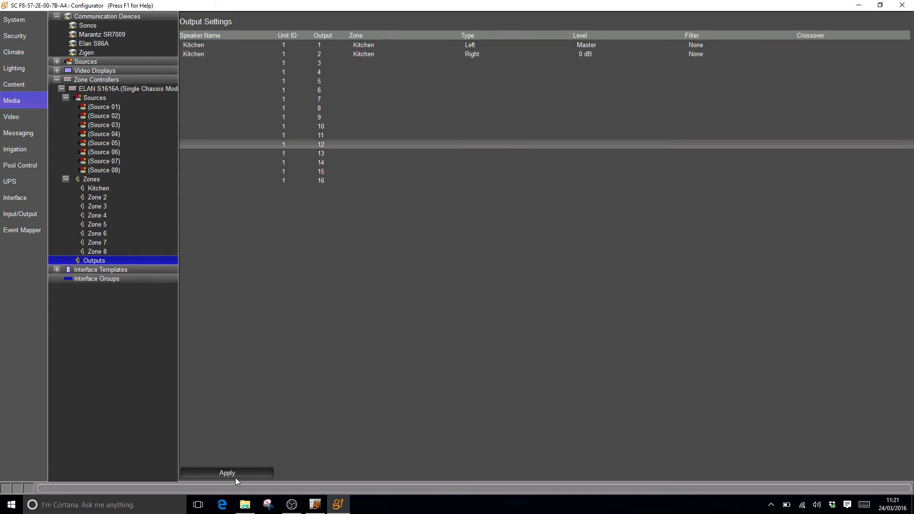
left_click(235, 476)
Step: Review the settings of Zone 2, the outputs and Source 01, ending with the S1616A controller's input and output configuration overview
left_click(95, 197)
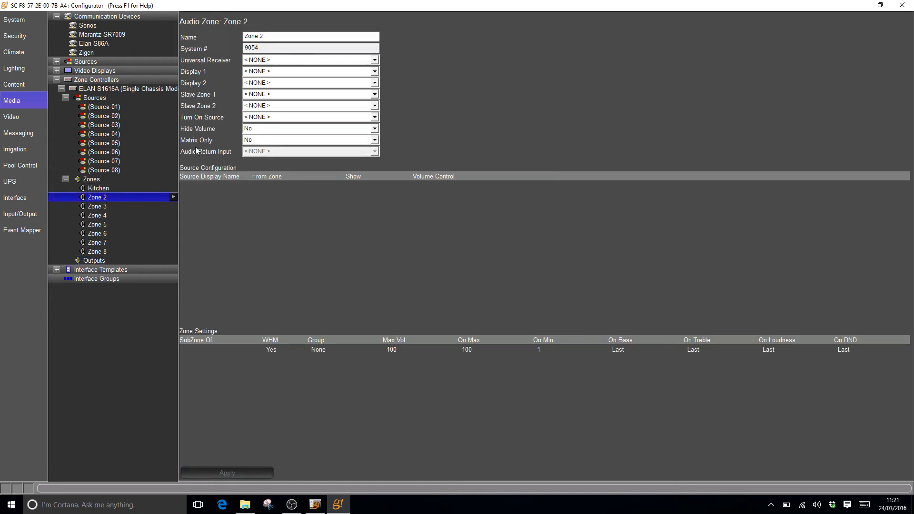
left_click(94, 260)
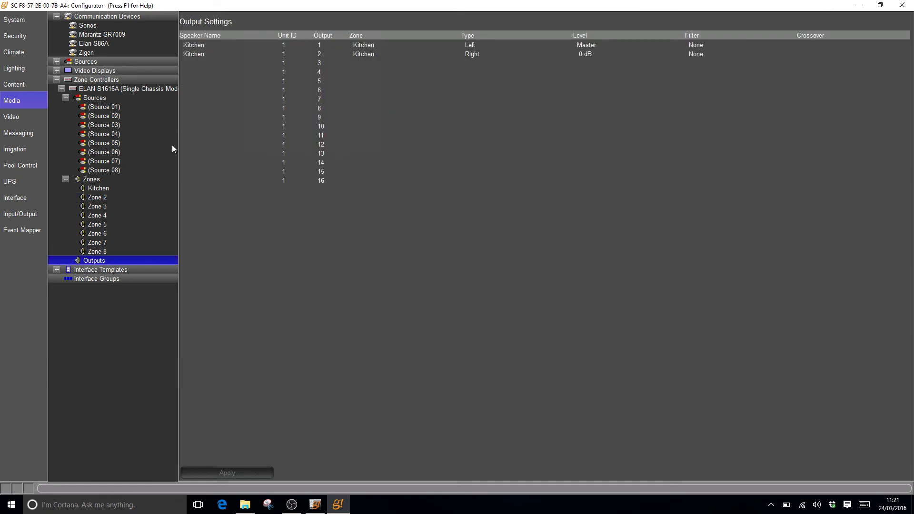
left_click(107, 108)
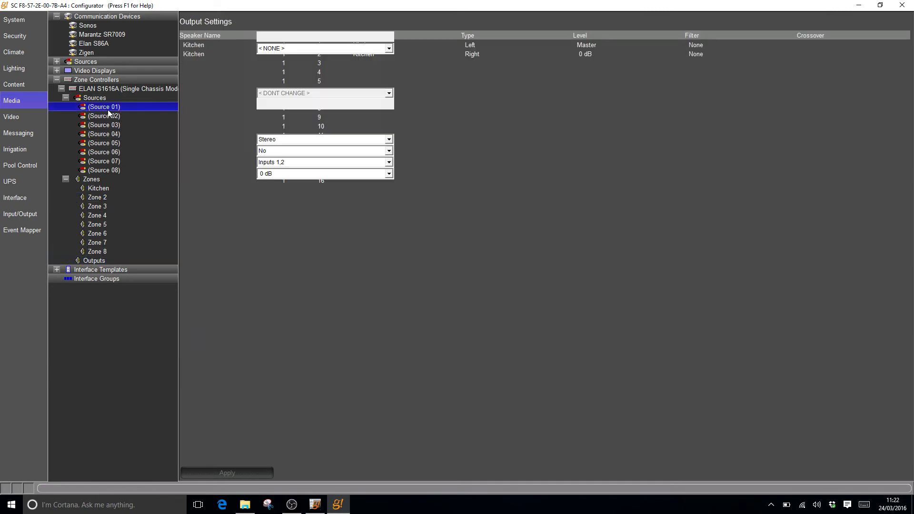
left_click(285, 49)
left_click(490, 150)
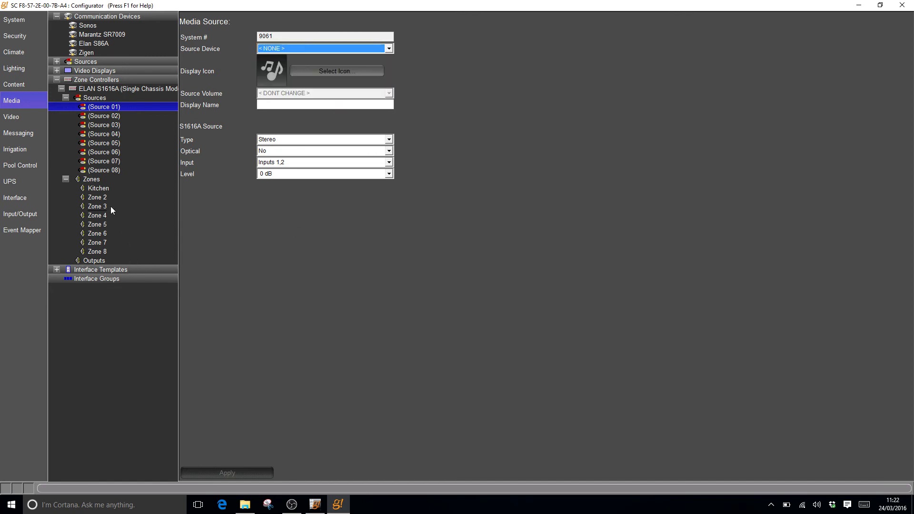
left_click(101, 197)
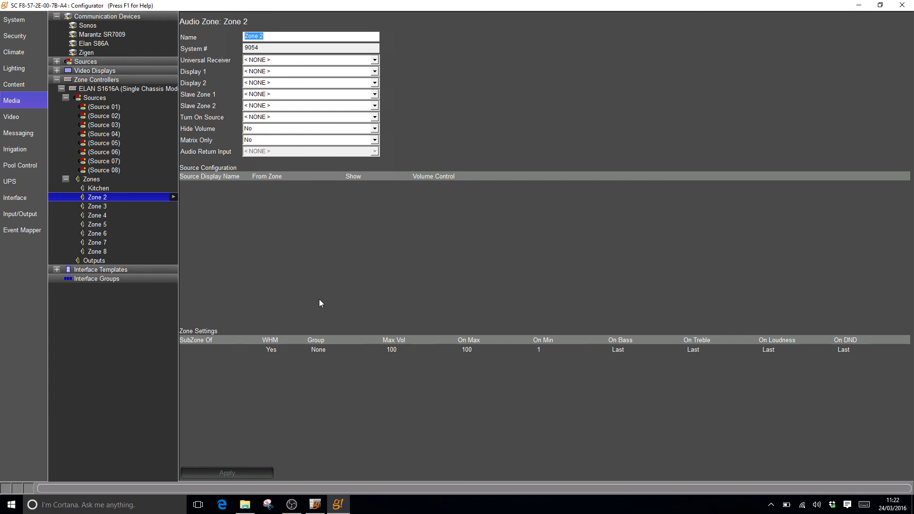
left_click(117, 90)
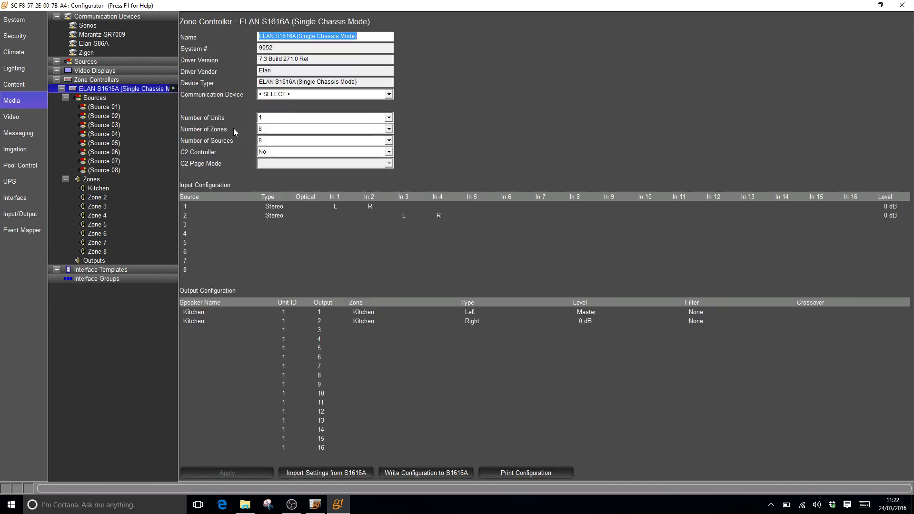